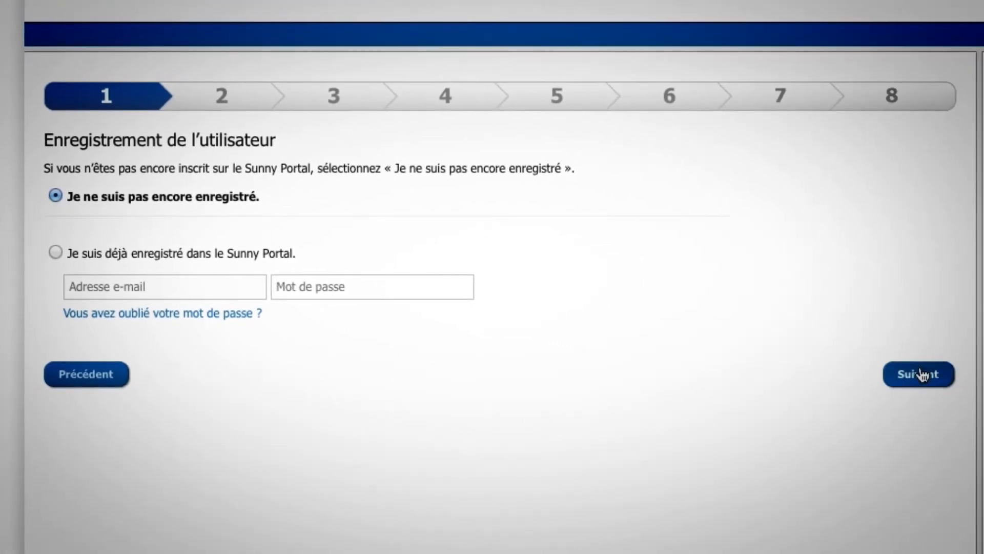
Step: Start a new user registration with title Monsieur, entering the user's surname and first name
click(920, 374)
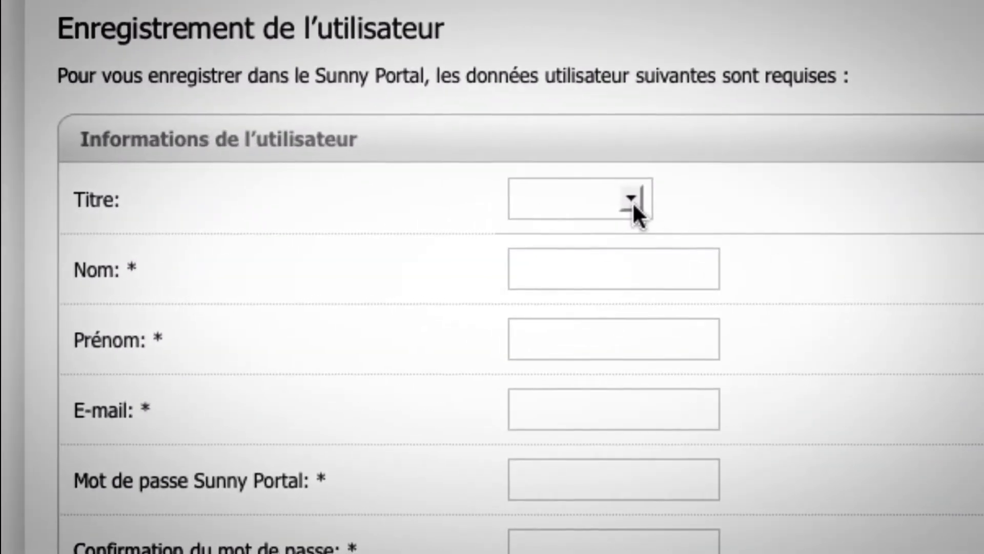
click(632, 201)
click(613, 248)
click(613, 268)
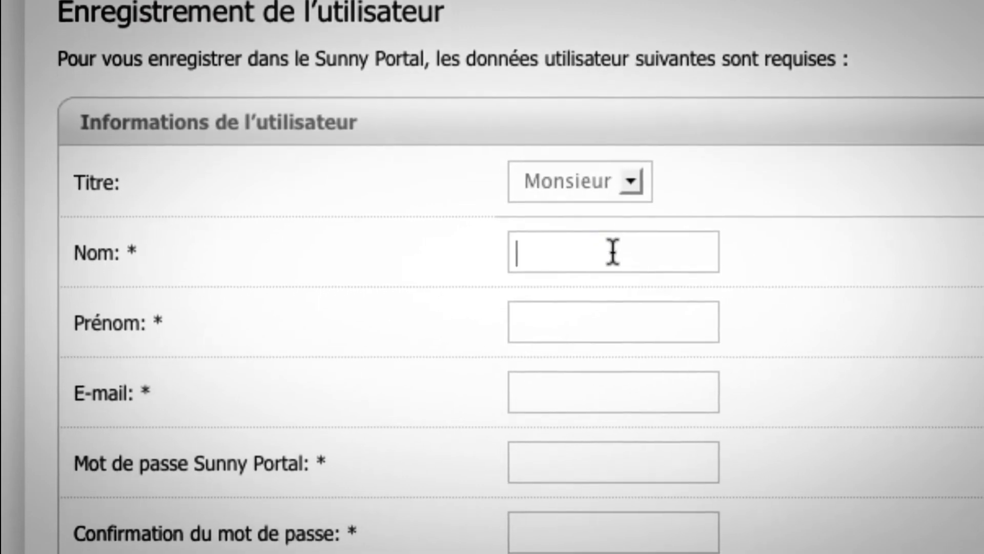
key(Tab)
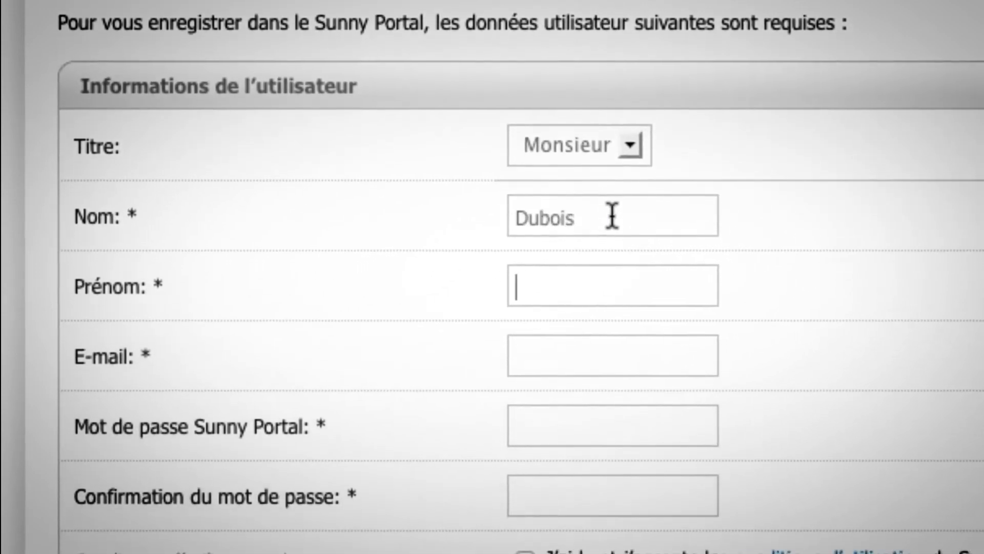
Step: Enter the new user's e-mail and password twice, accept the terms of use, and submit
key(Tab)
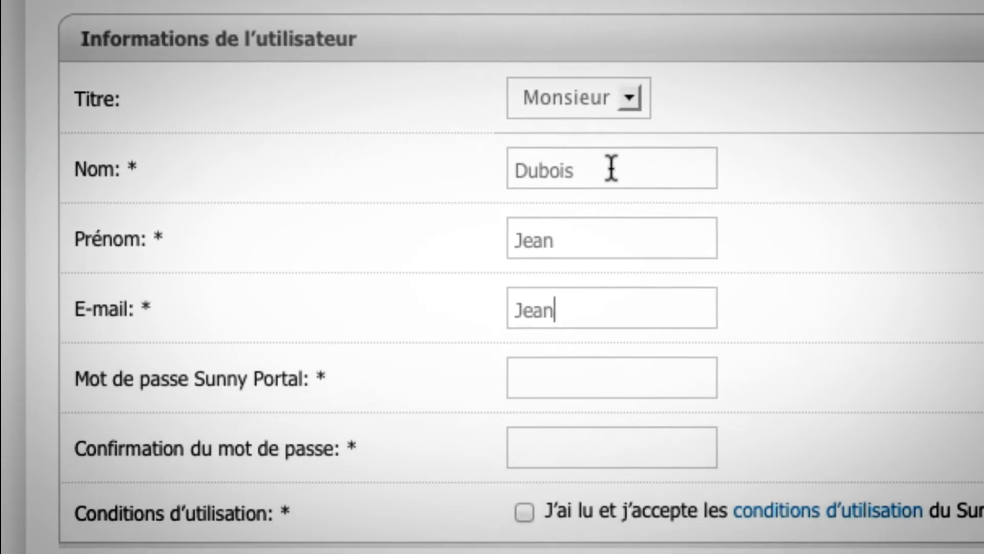
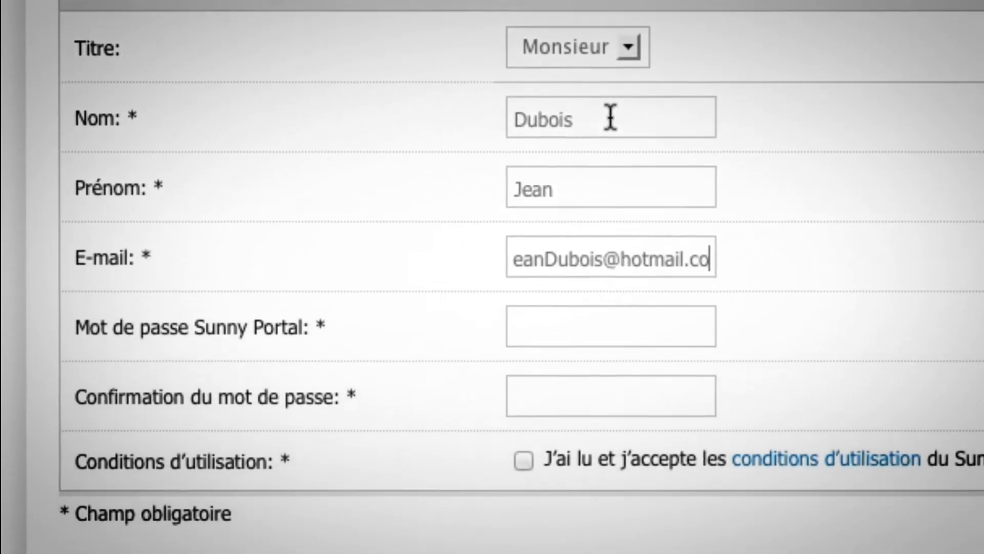
key(Tab)
text(•••••••••••••)
key(Tab)
text(••••••••••••••)
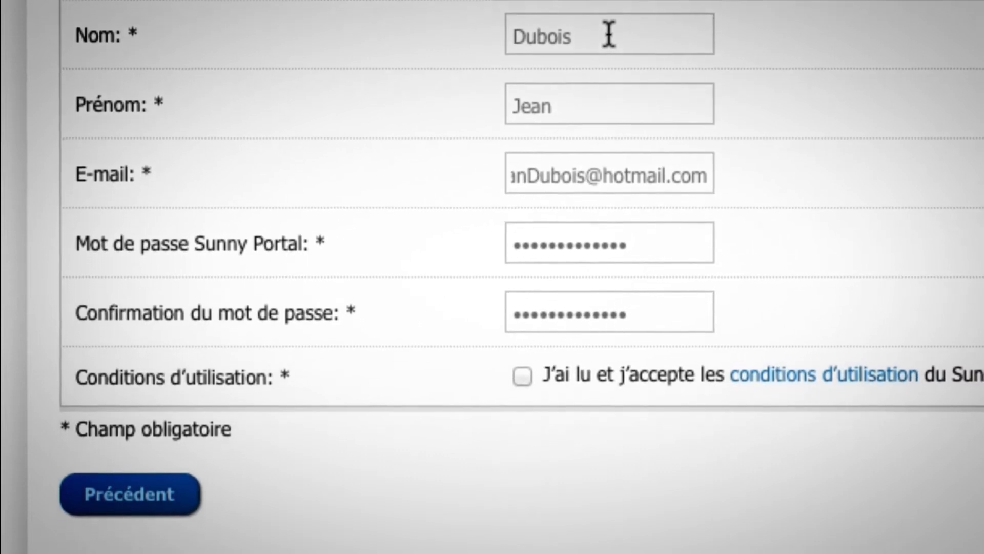
click(523, 375)
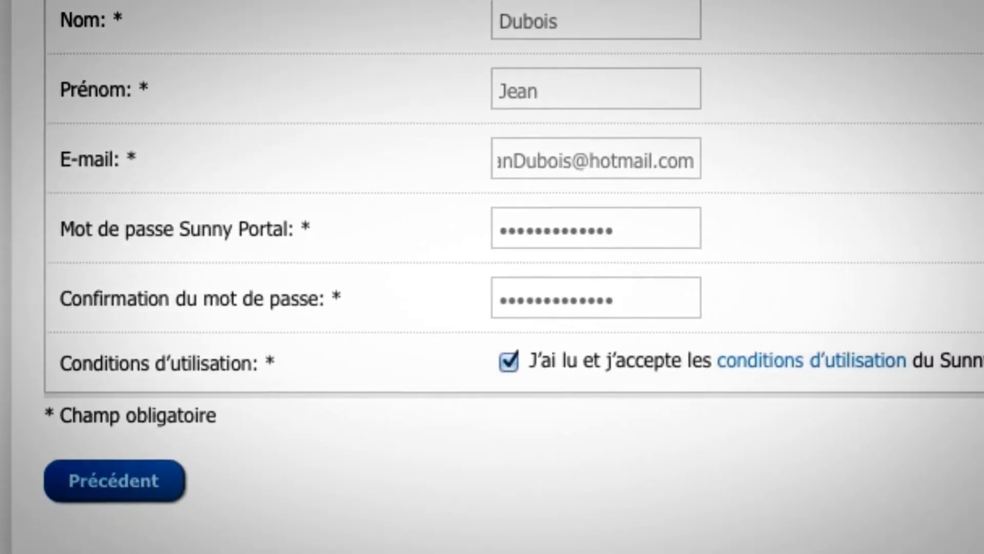
click(886, 397)
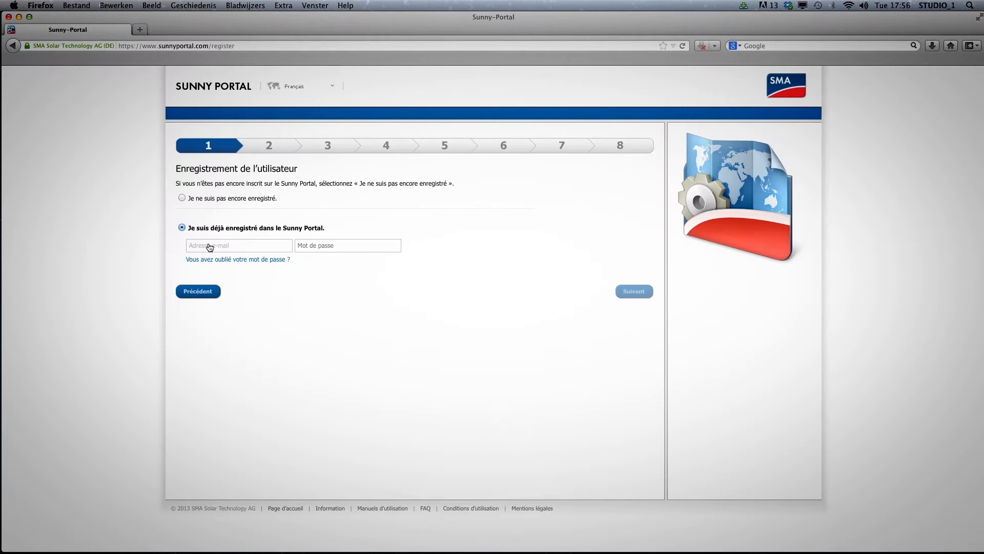
Step: Enter the existing account's e-mail and password as an already-registered user
click(209, 245)
key(Tab)
text(••••••••••)
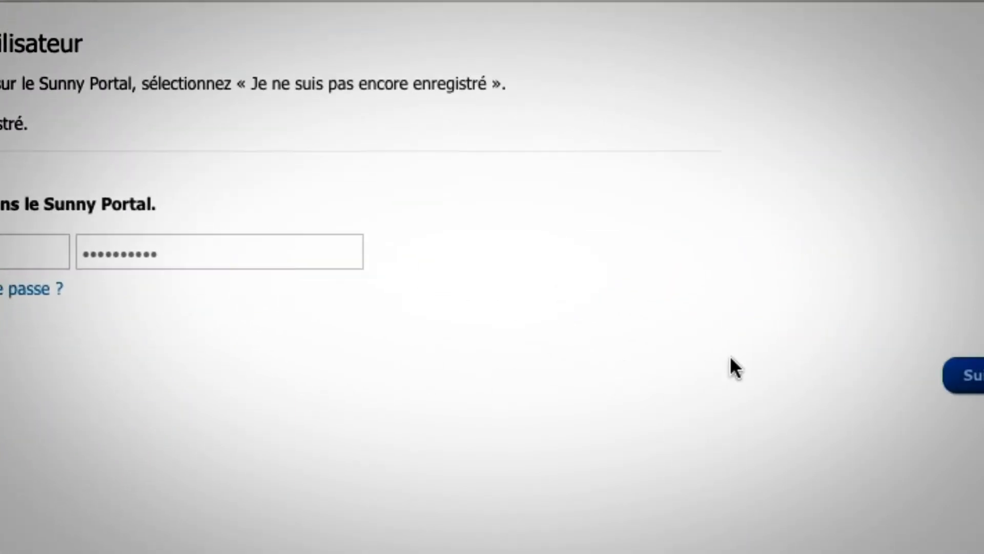
Step: Name the new installation 'panneausolairedubois'
click(853, 354)
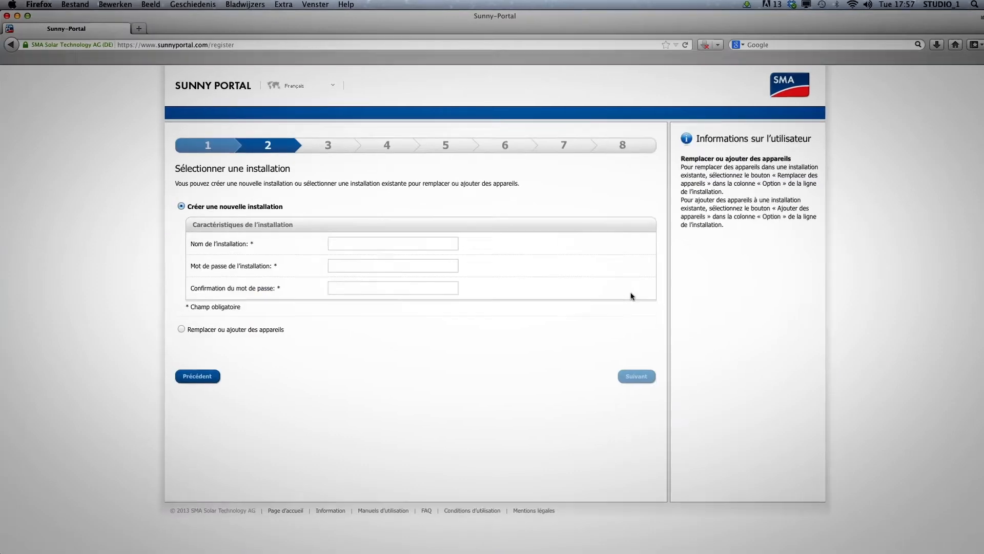
click(529, 314)
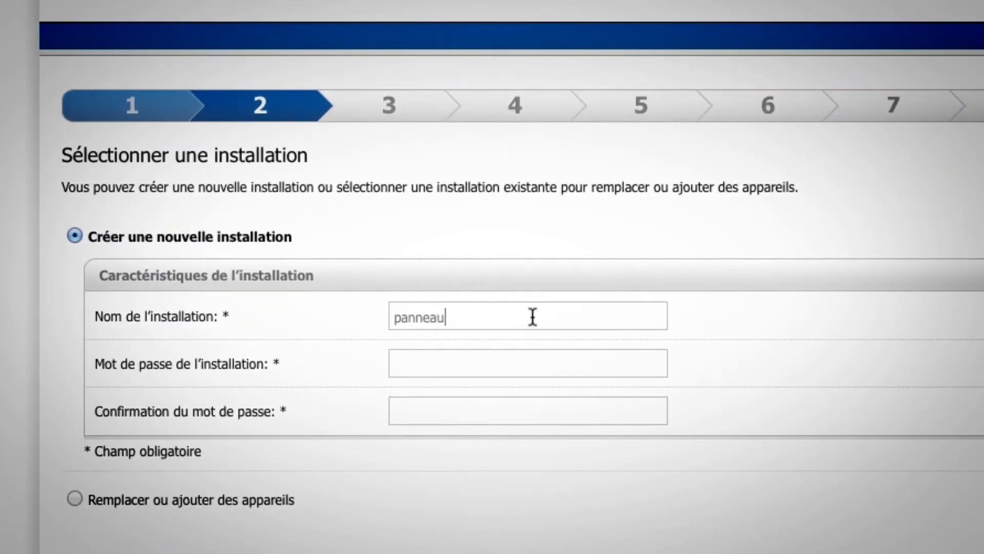
text(panneausolairedubois)
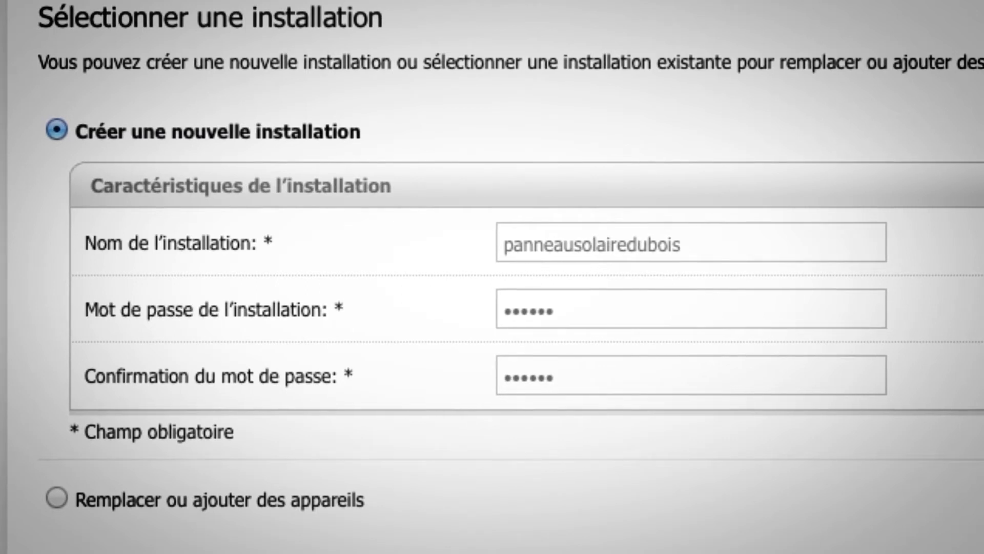
Step: Identify the Sunny Boy 3000TL Single Tracker inverter by PIC 001 and its RID, then continue
click(682, 344)
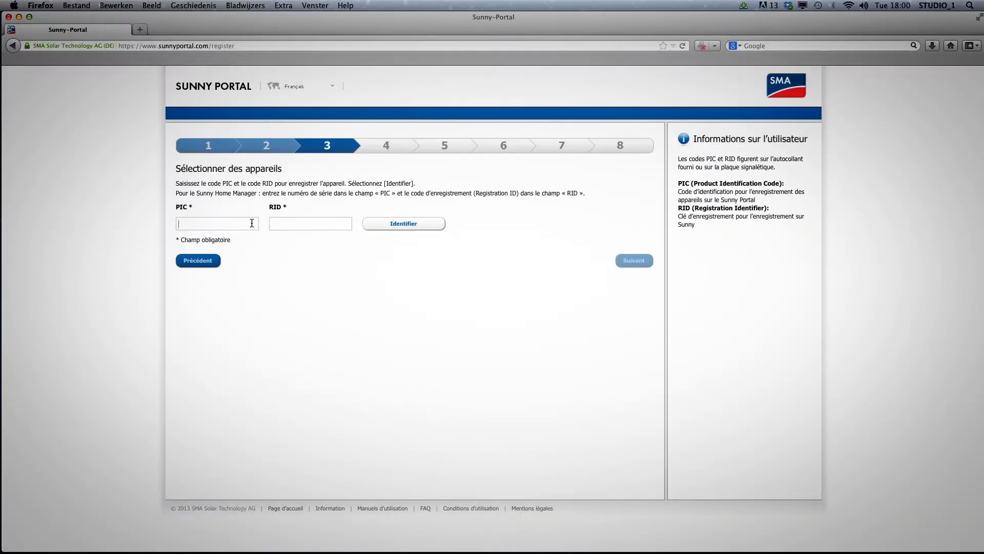
click(253, 222)
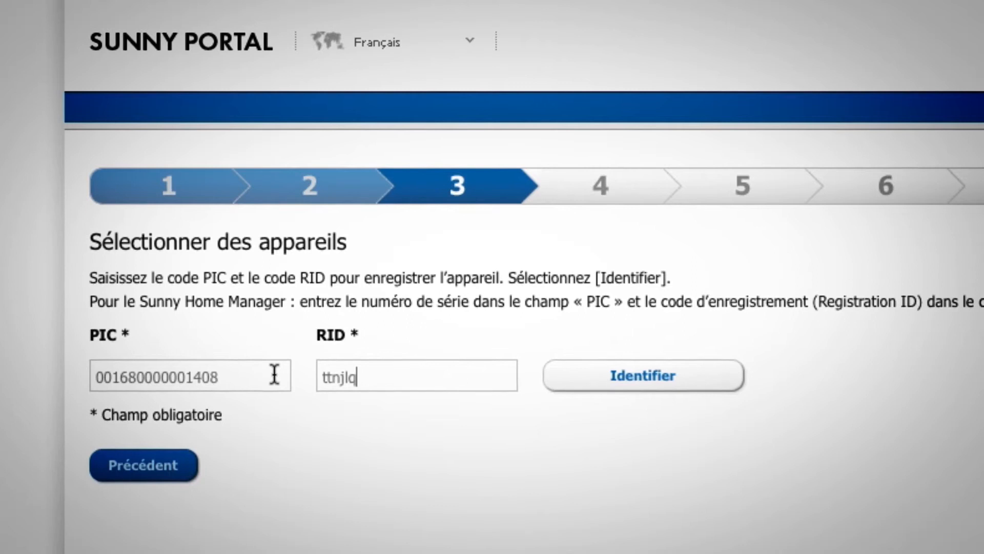
click(610, 381)
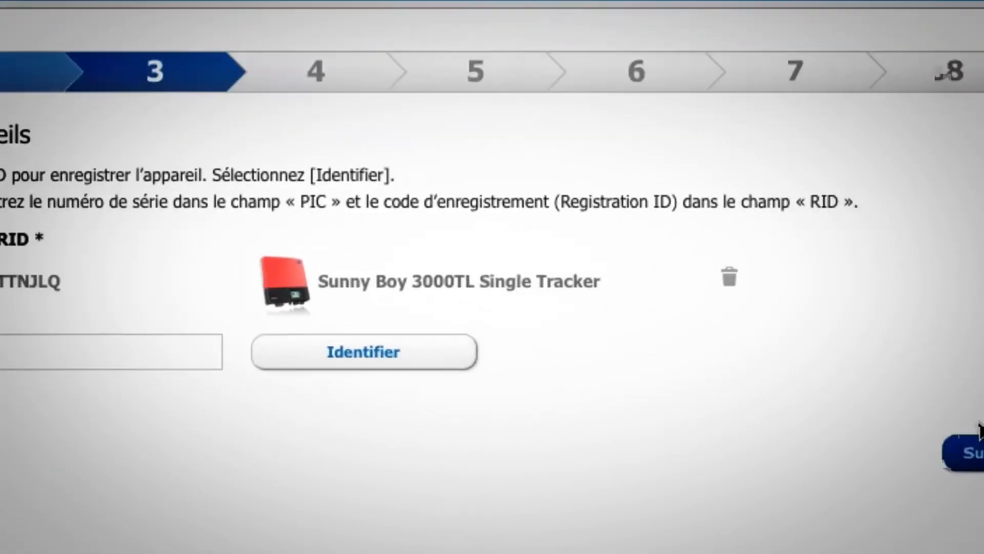
click(981, 451)
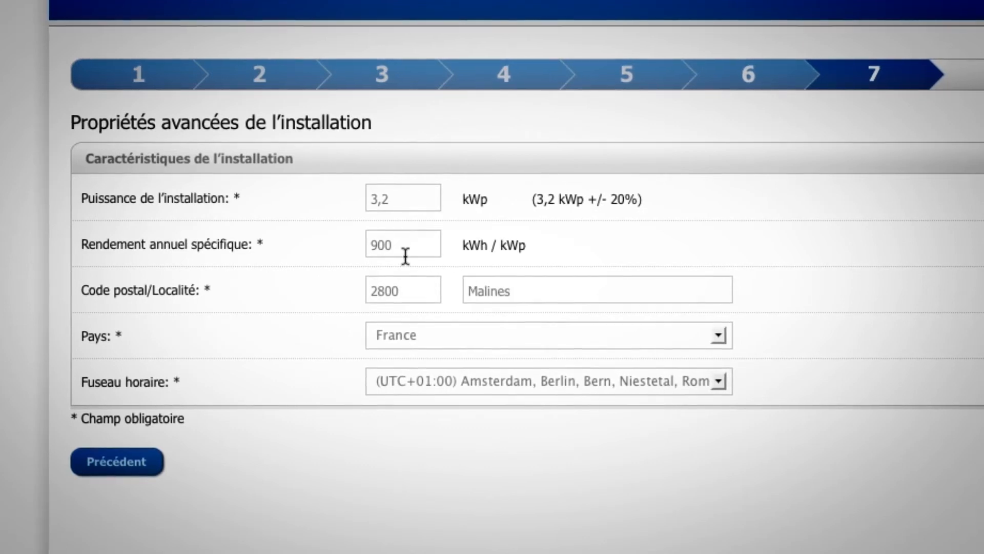
Step: Set country Belgique and time zone Brussels, Copenhagen, Madrid, Paris, then finish the wizard
click(431, 334)
scroll(435, 352, up, 5)
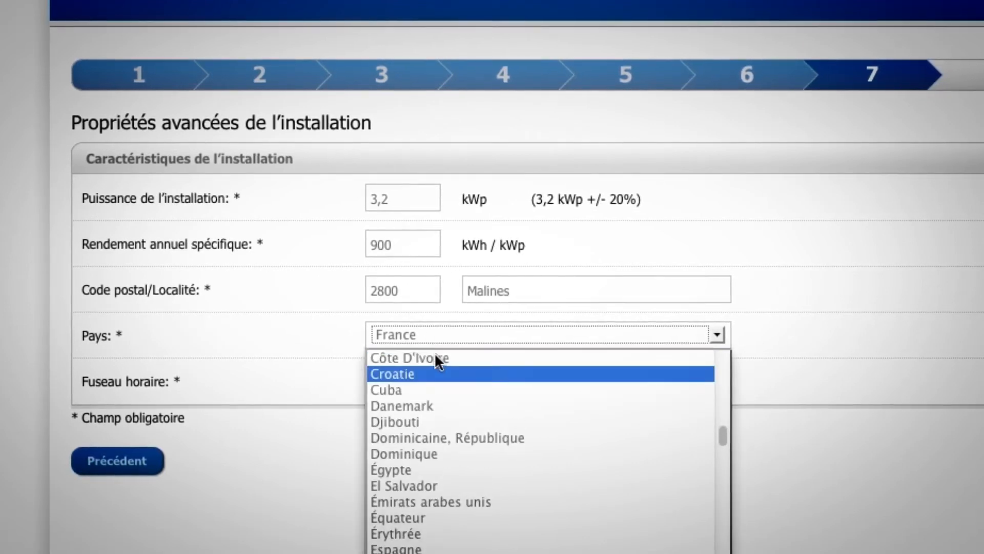
scroll(435, 354, up, 5)
click(434, 551)
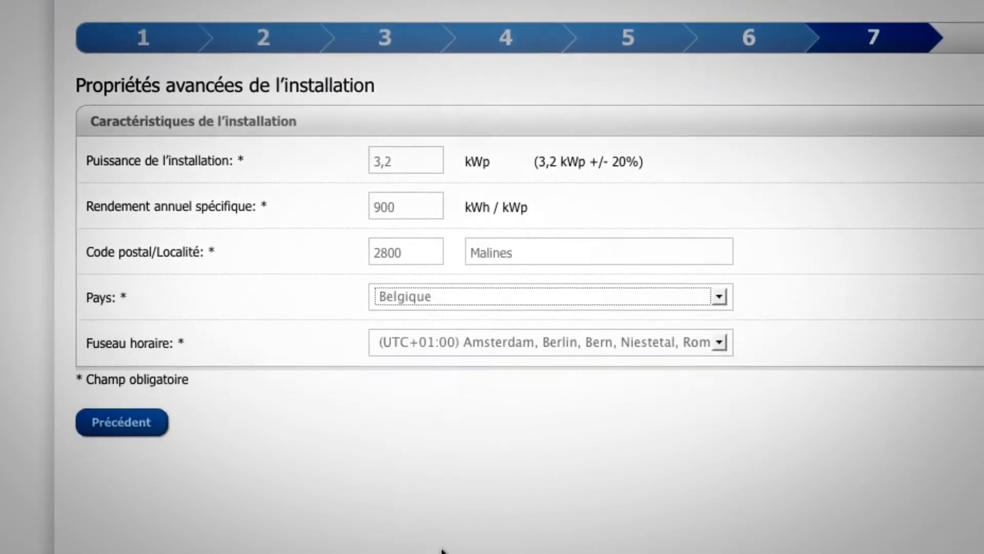
click(444, 254)
scroll(449, 367, down, 3)
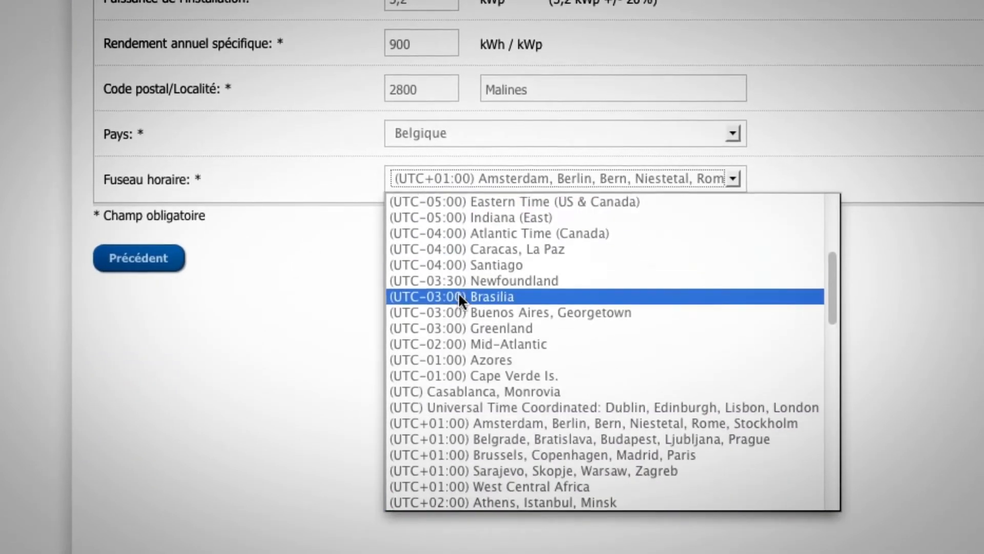
click(517, 418)
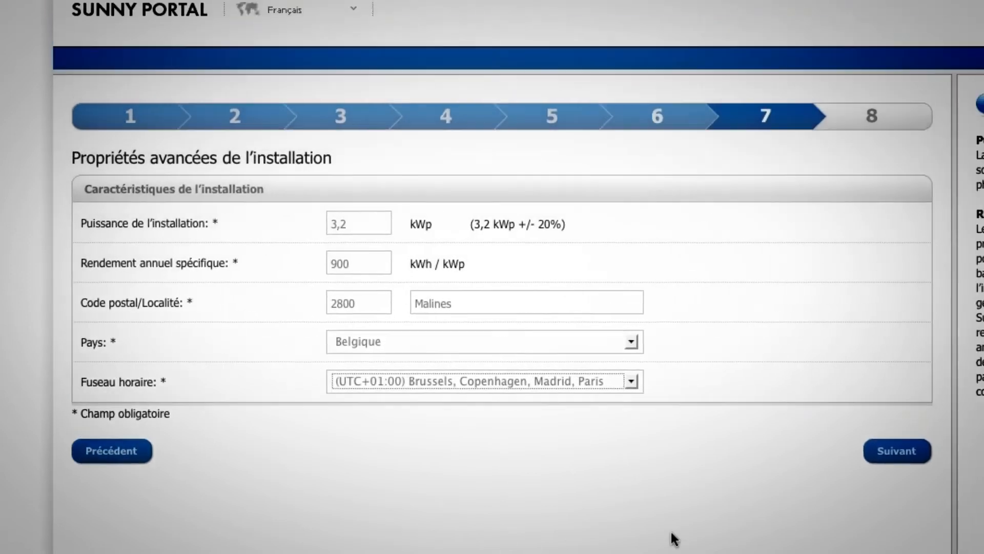
click(862, 492)
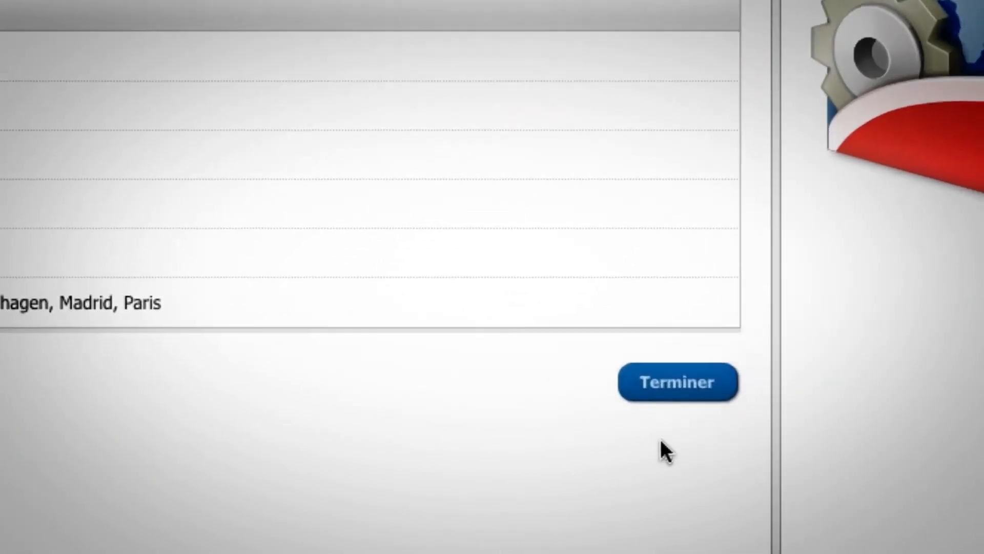
click(634, 385)
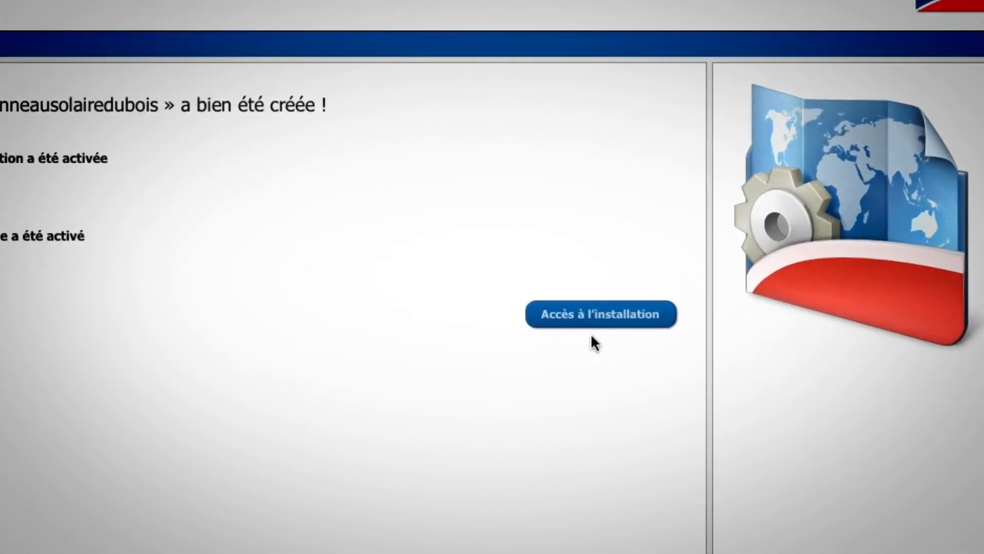
Step: Go to the panneausolairedubois installation and open User Management under Configuration
click(589, 315)
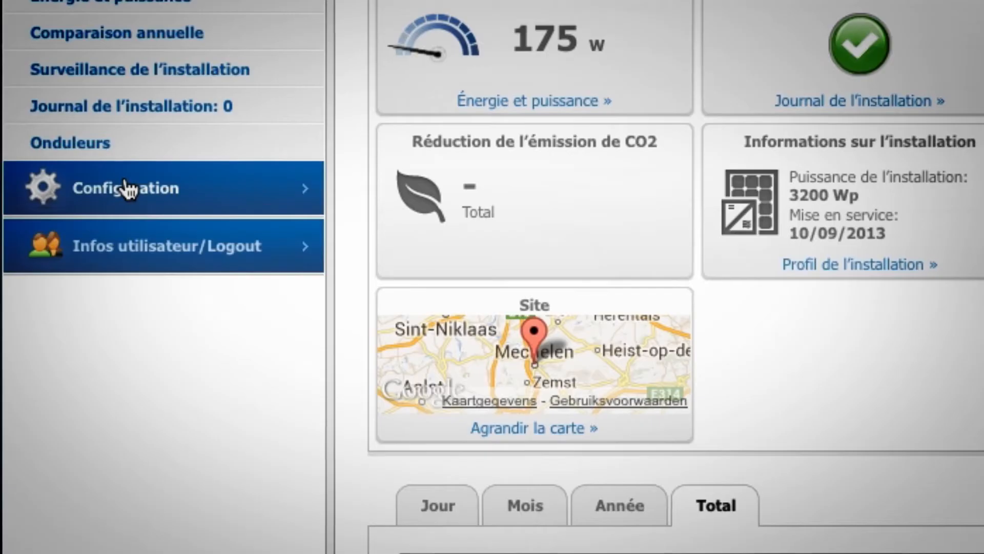
click(125, 191)
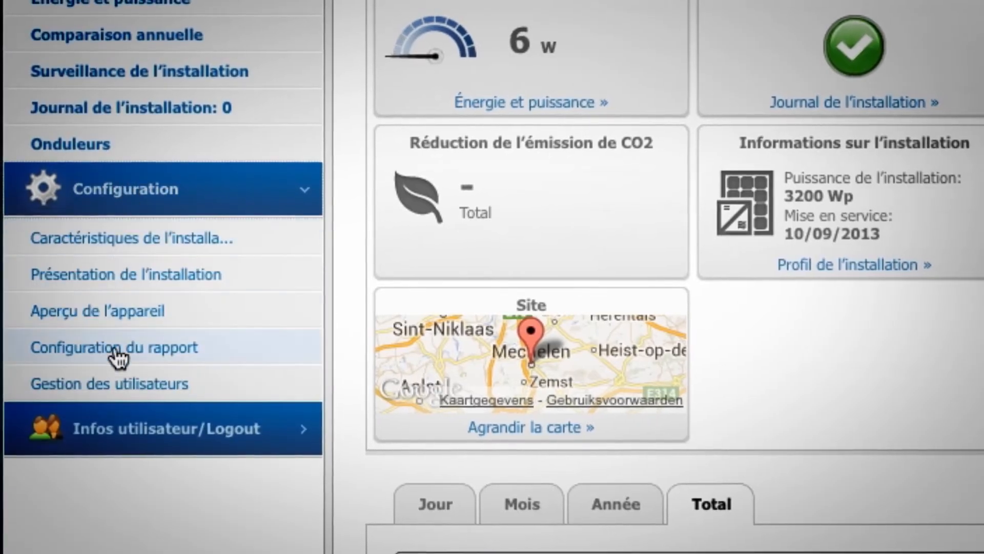
click(110, 387)
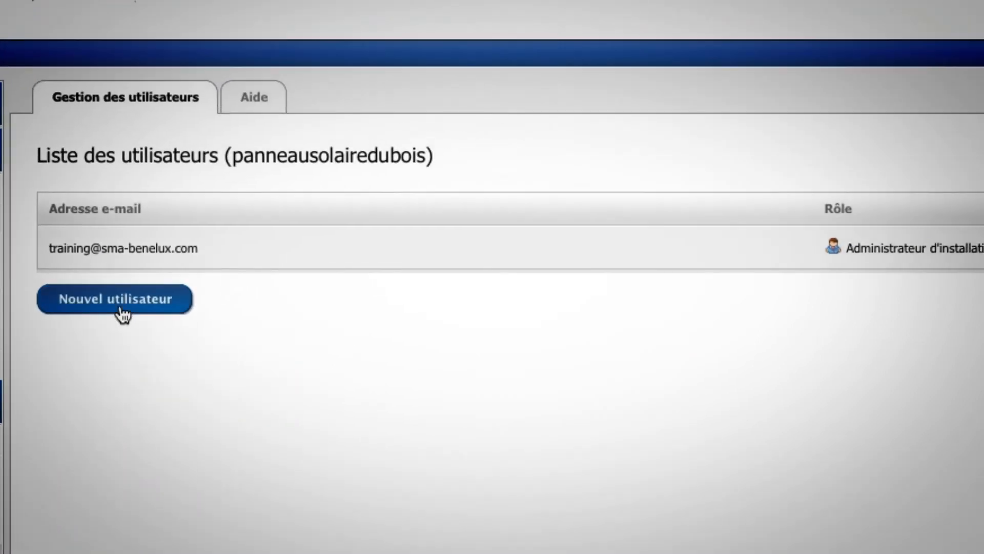
Step: Add the new user's e-mail as an Utilisateur standard and save
click(122, 307)
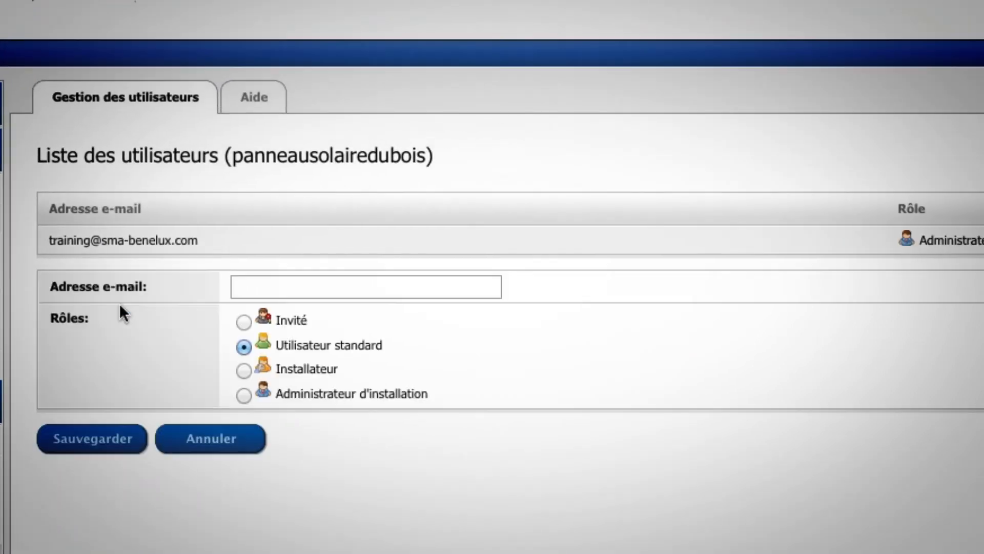
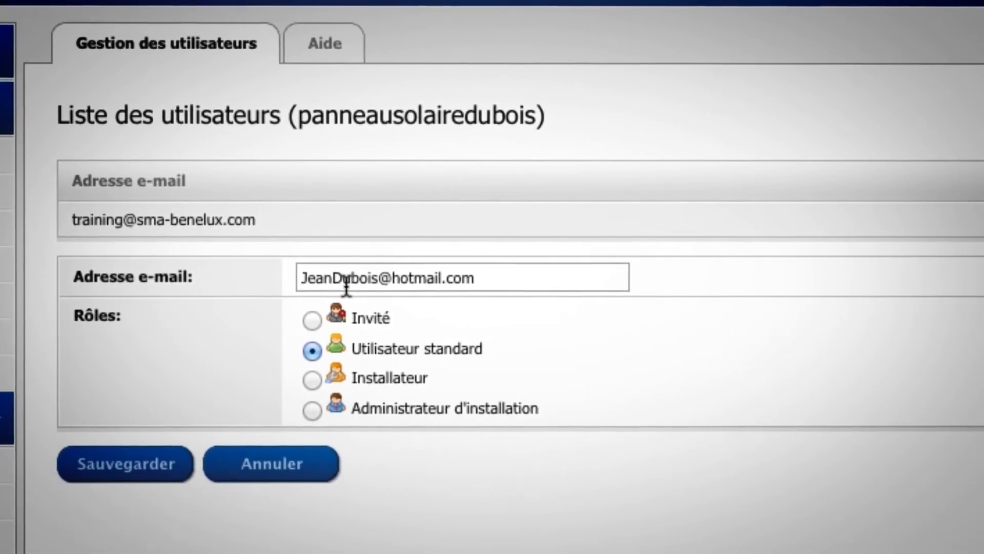
click(112, 460)
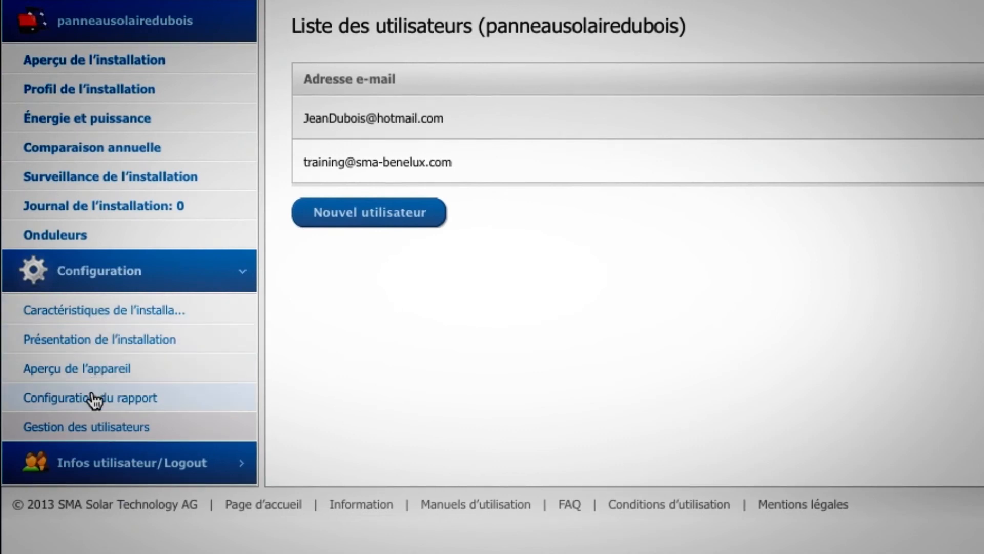
Step: Activate the event report Rapport d'évènement 1 in the report configuration and save it
click(95, 399)
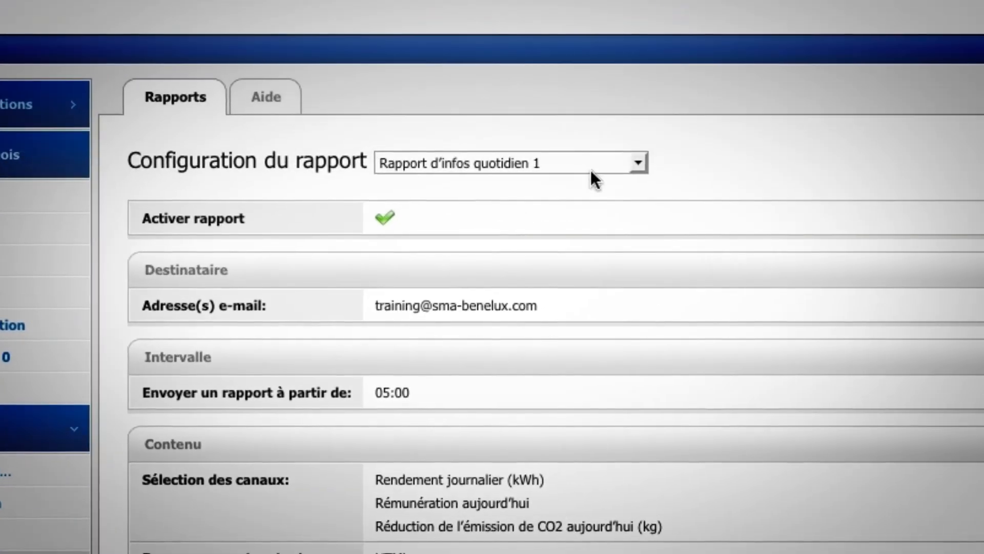
click(644, 157)
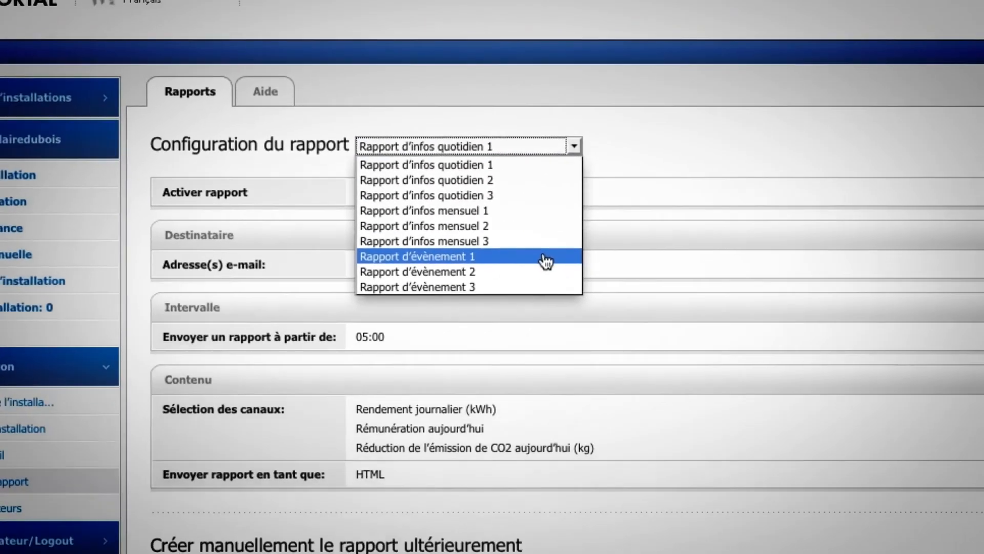
click(595, 293)
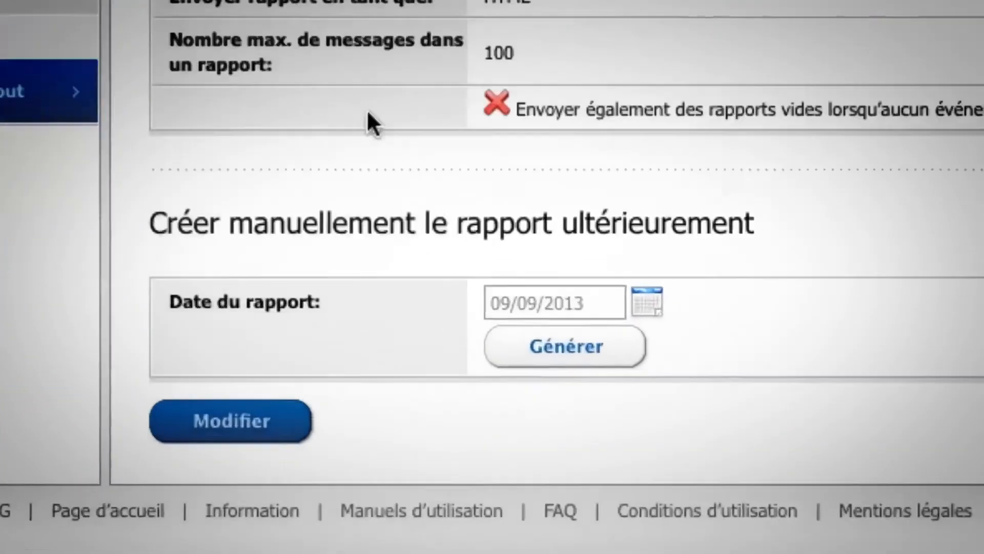
drag(256, 481, 250, 496)
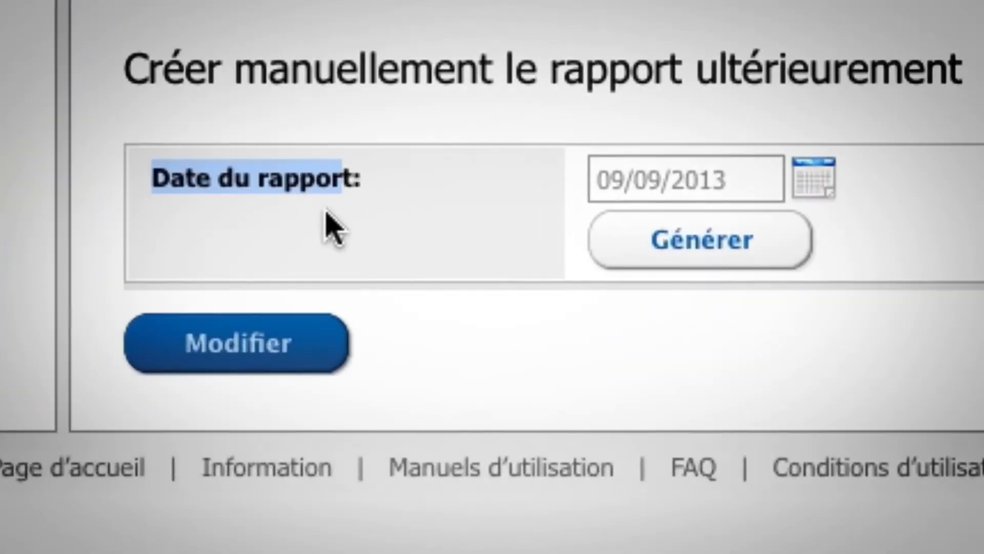
click(284, 342)
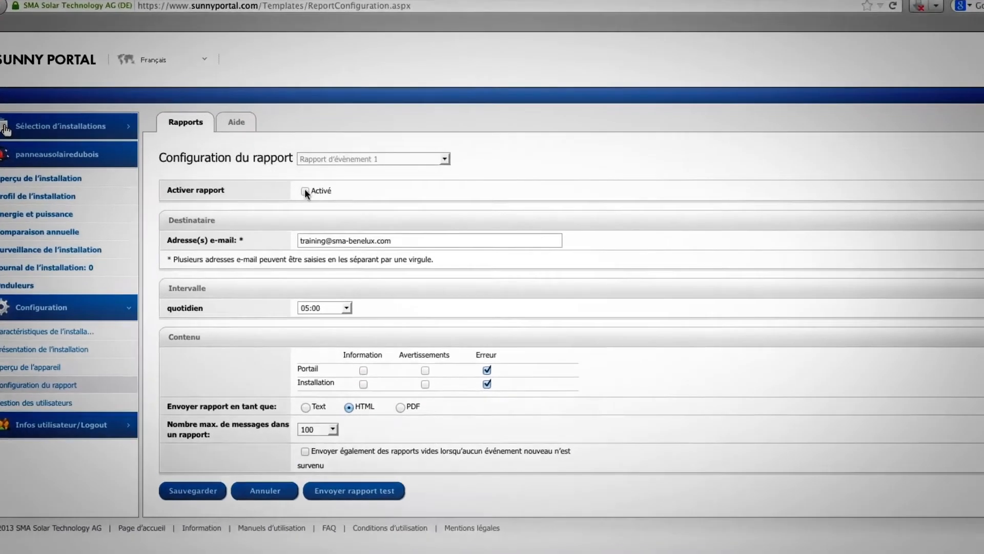
click(244, 184)
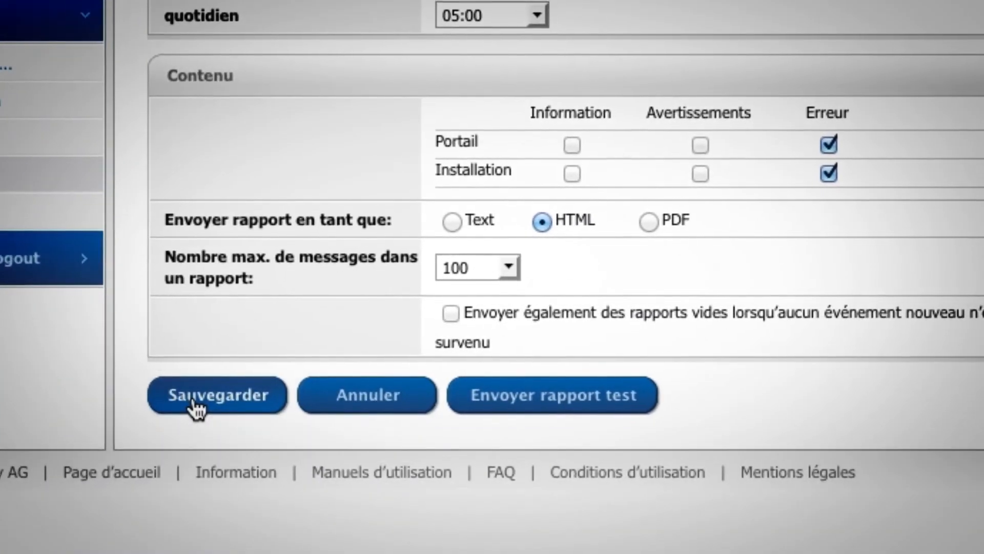
click(196, 408)
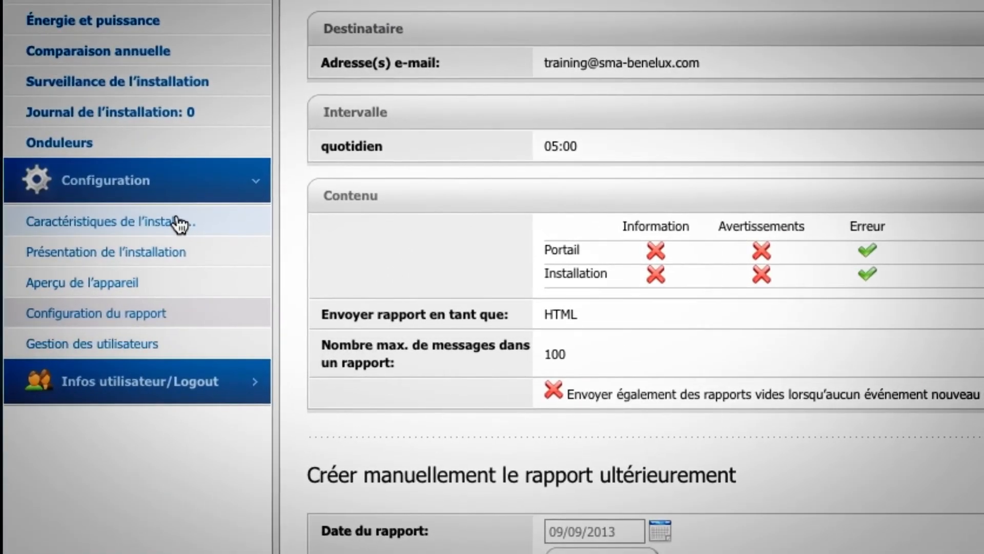
click(179, 224)
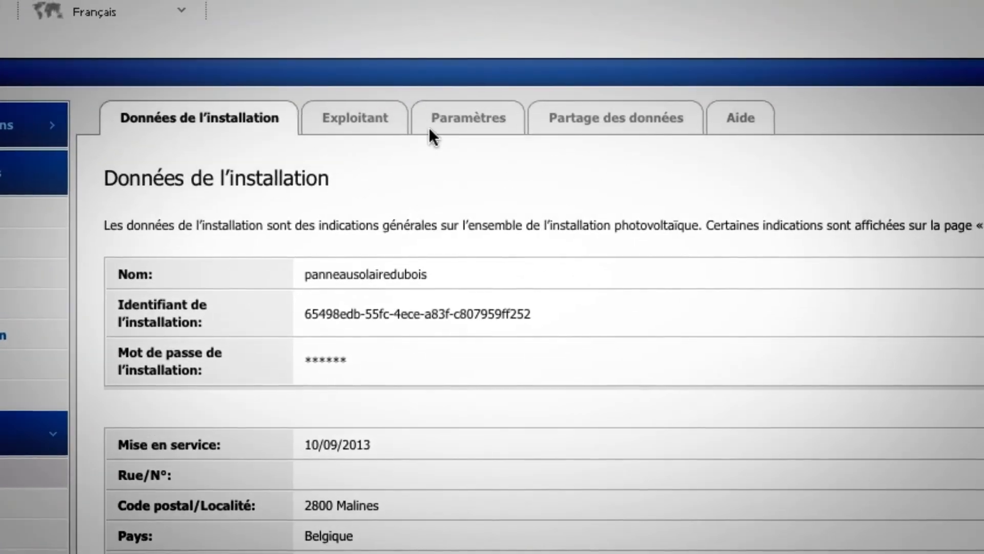
Step: Make the installation's Paramètres (remuneration, CO2 factor, yield forecast) editable
click(481, 103)
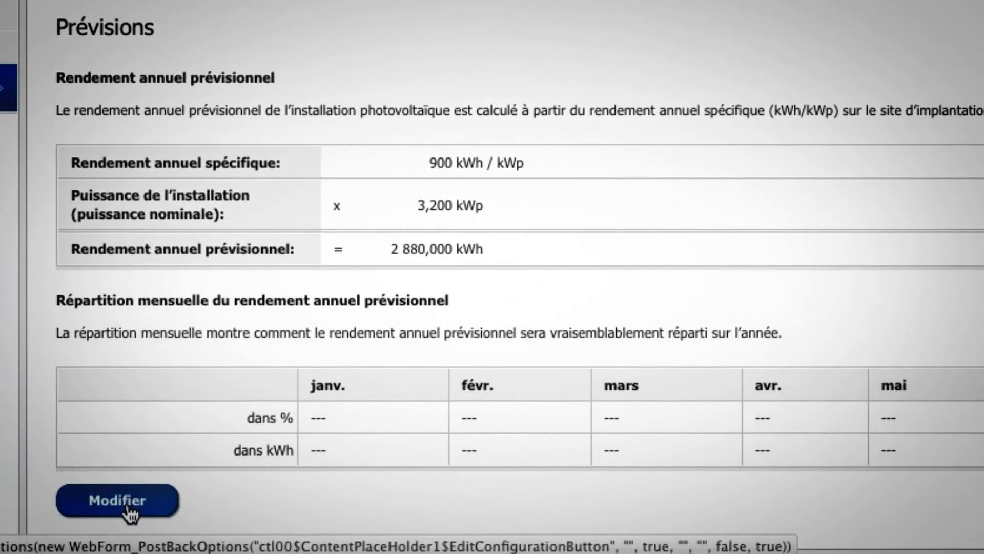
click(130, 508)
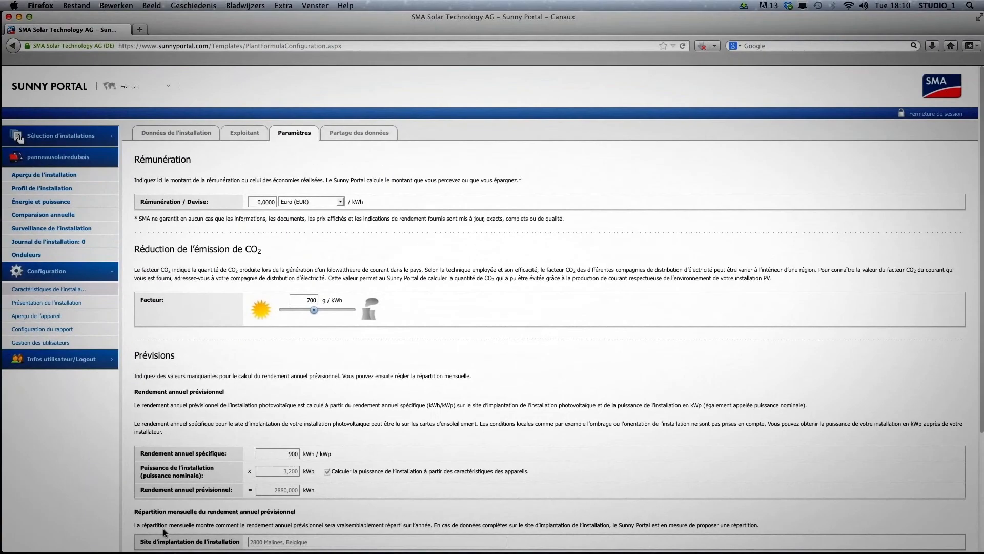